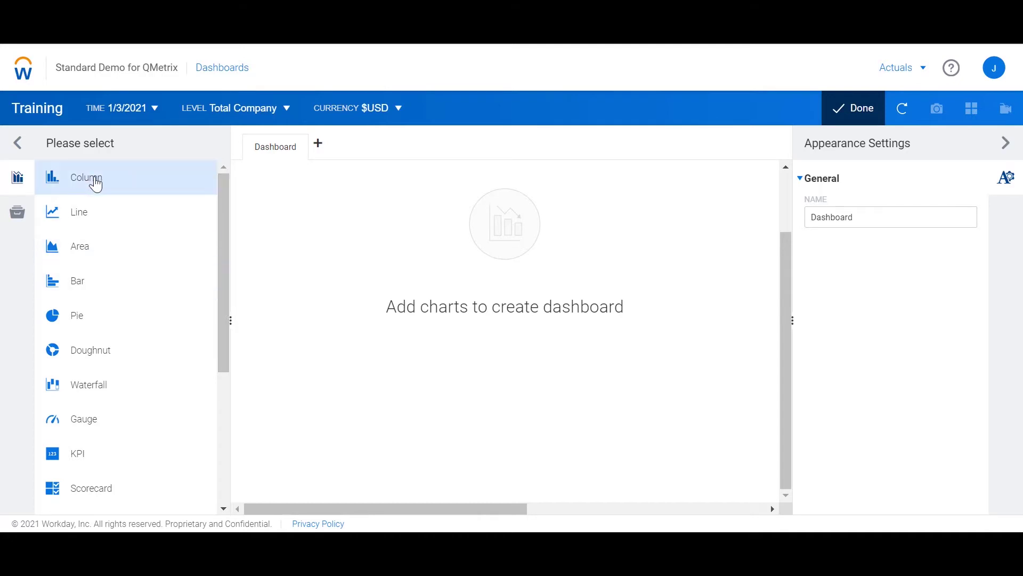
- Place a column chart on the dashboard and add GL Accounts > 4000 Revenue as its series
left_click_drag(91, 176, 461, 261)
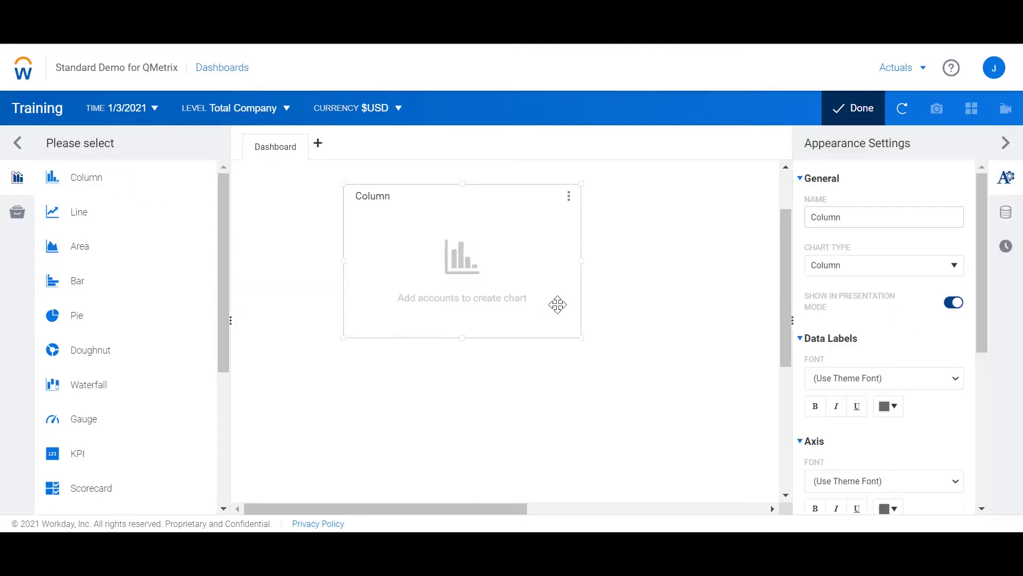
left_click(998, 219)
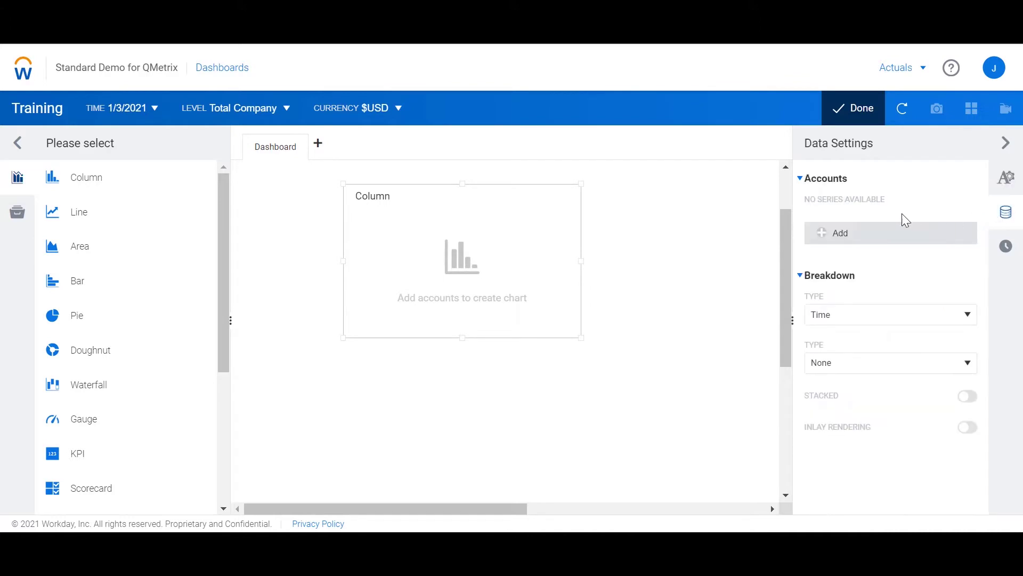
left_click(834, 238)
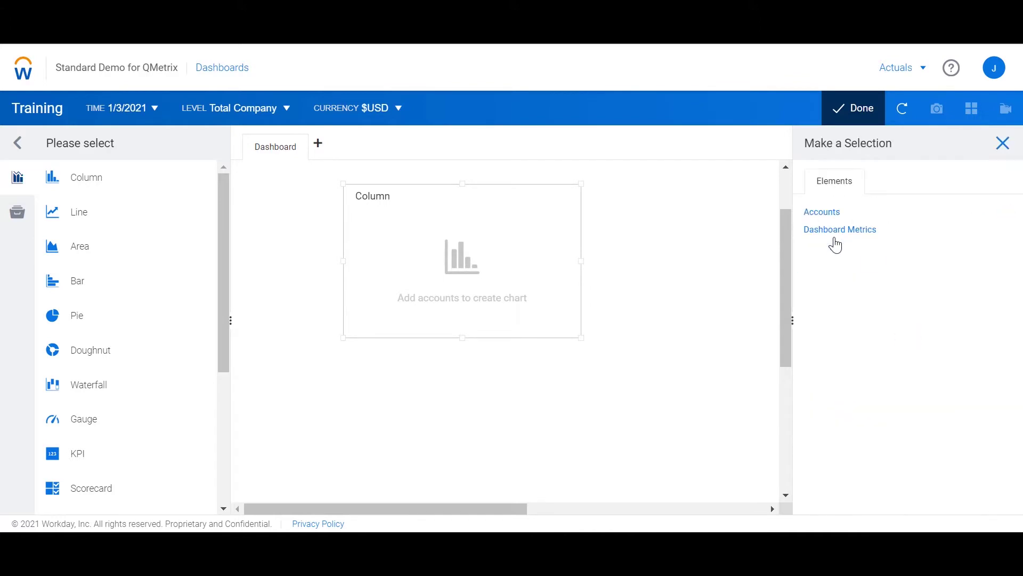
left_click(821, 212)
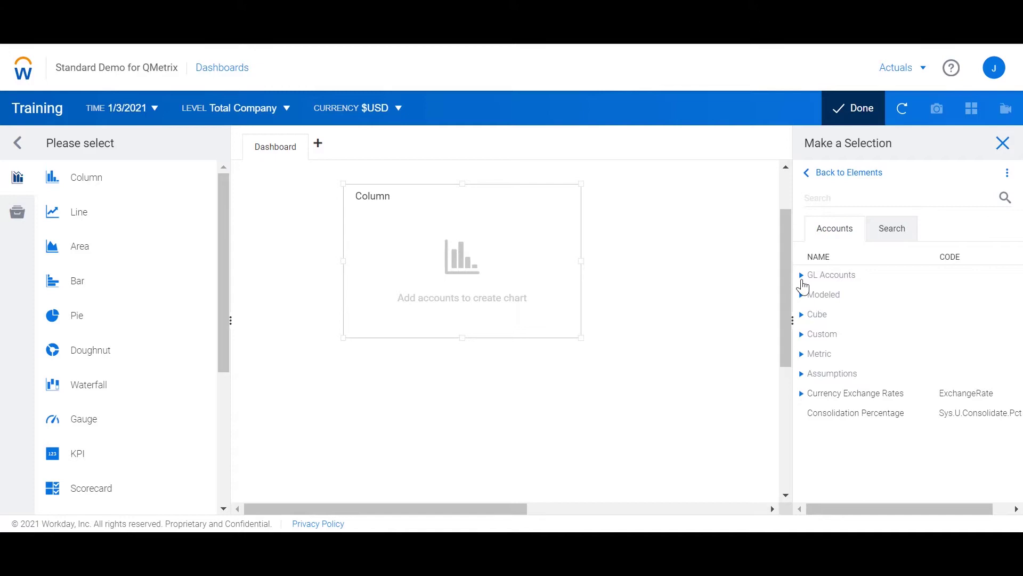
left_click(801, 275)
left_click(847, 353)
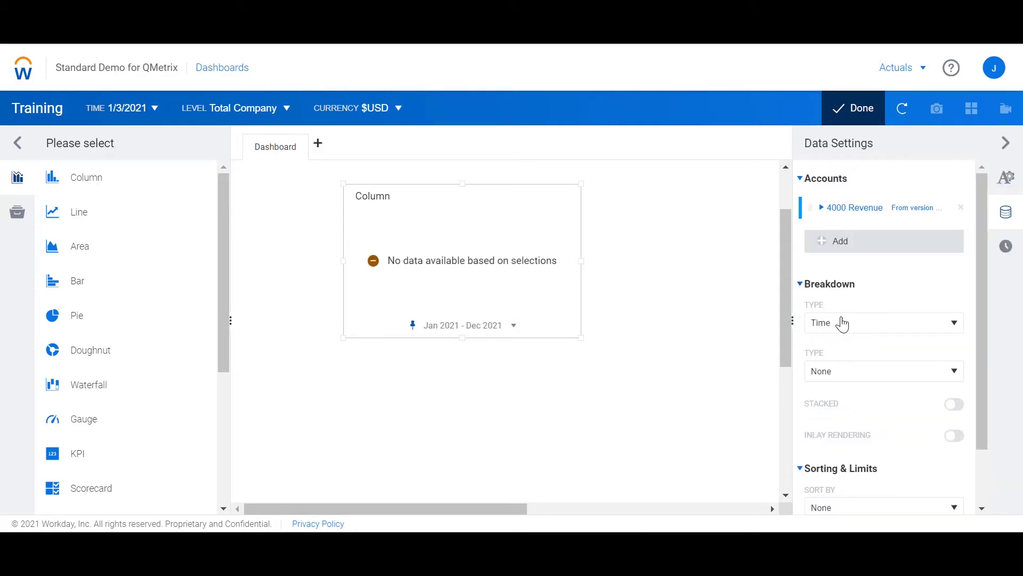
- Set the 4000 Revenue series version to Current Year > Budget - Board Approved
left_click(855, 209)
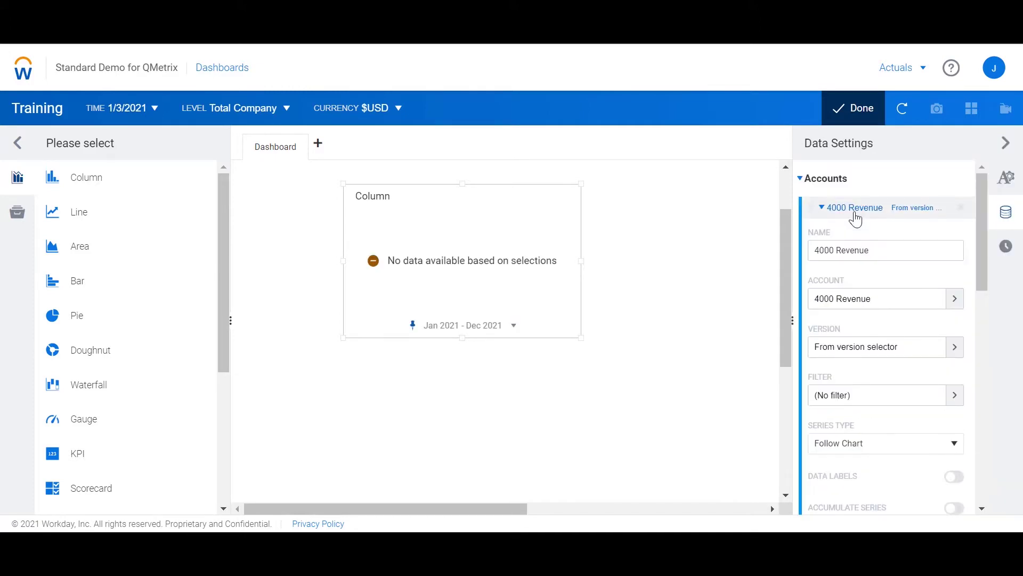
left_click(880, 354)
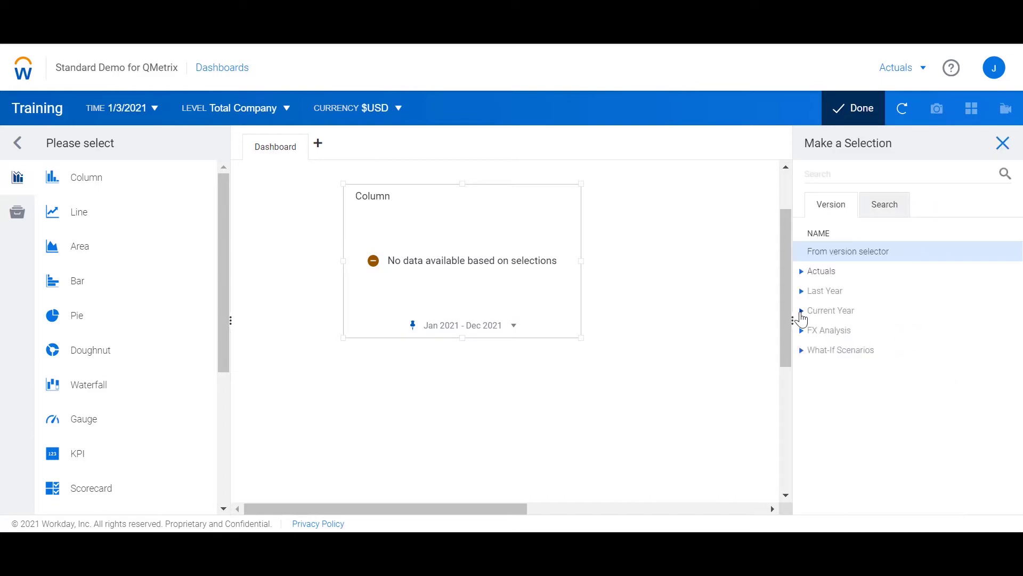
left_click(801, 312)
left_click(855, 330)
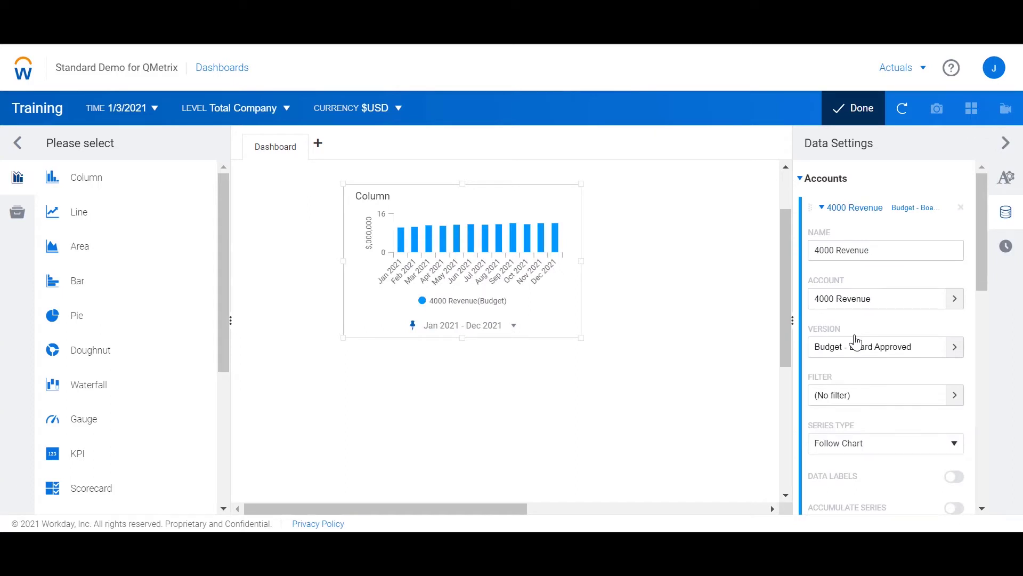
- Add GL Accounts > 4000 Revenue to the chart as a second series
scroll(855, 337, "down", 10)
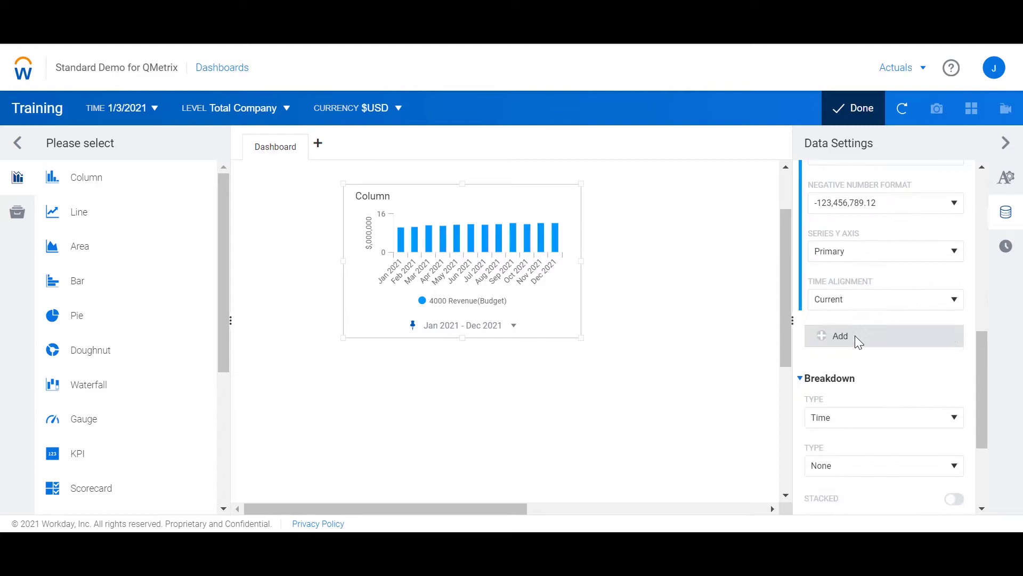
left_click(851, 341)
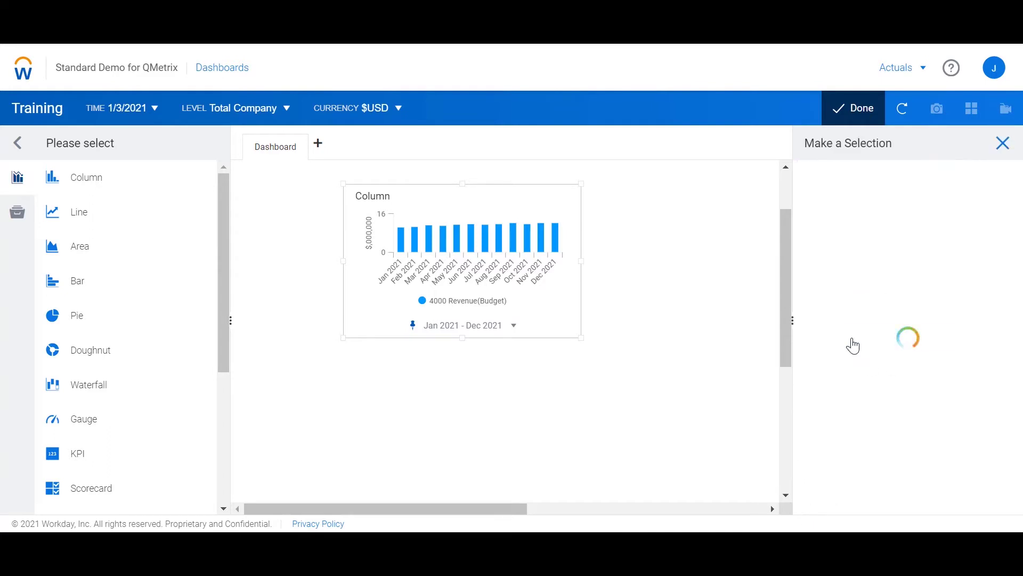
left_click(821, 213)
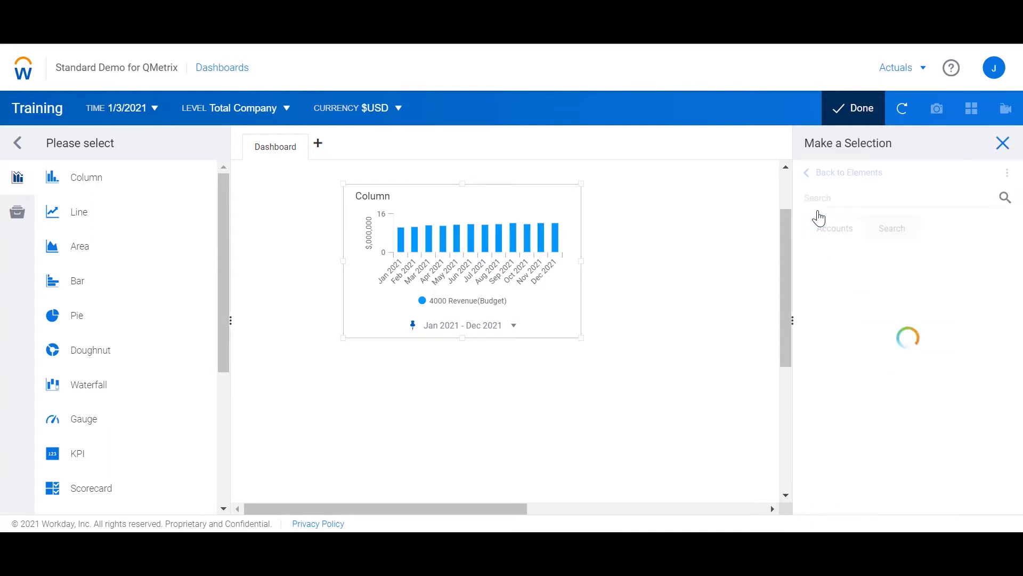
left_click(801, 276)
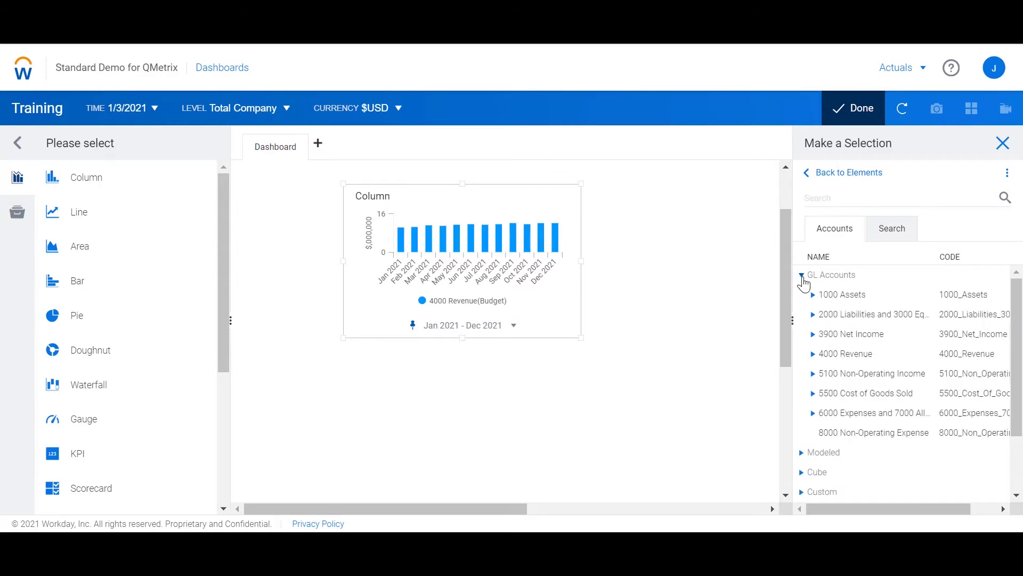
left_click(863, 353)
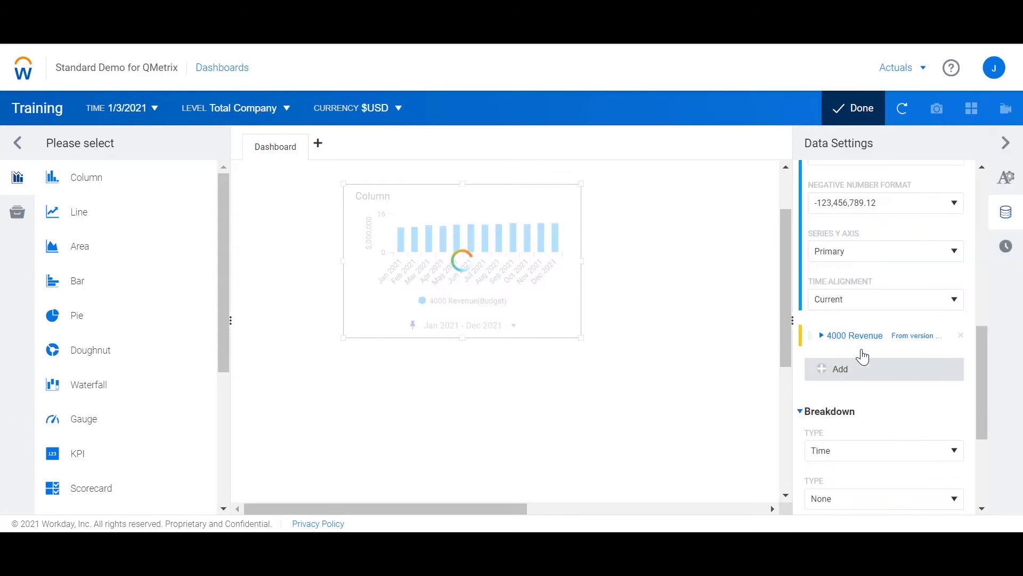
- Switch the second series to the Forecast version, then move the chart left and widen it
left_click(857, 342)
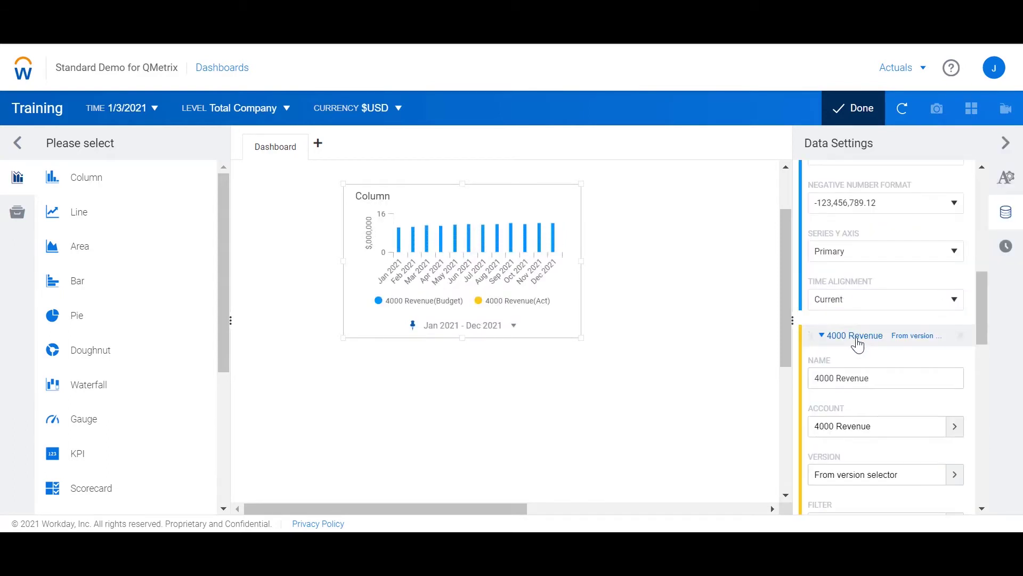
left_click(883, 480)
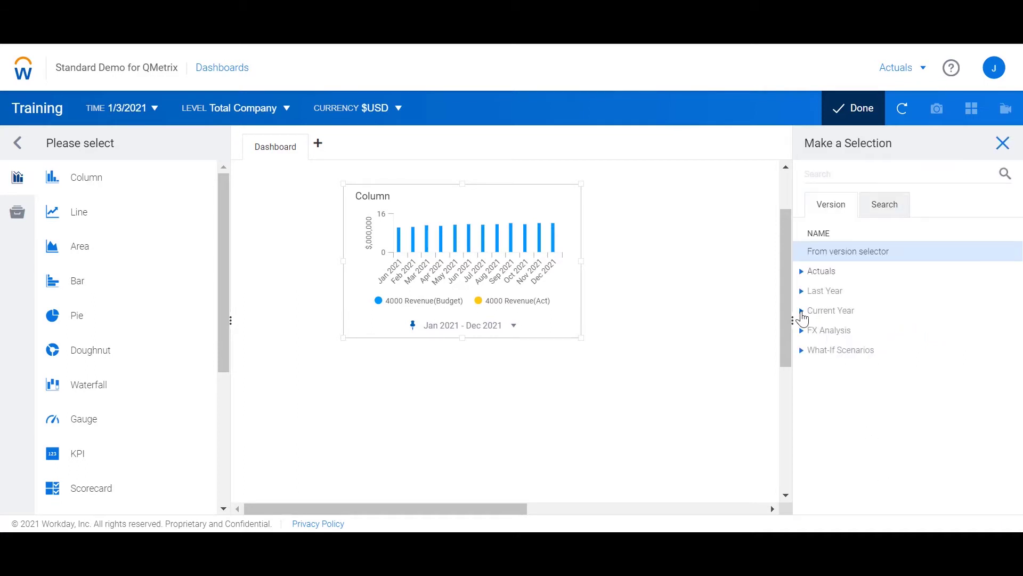
left_click(802, 311)
left_click(849, 390)
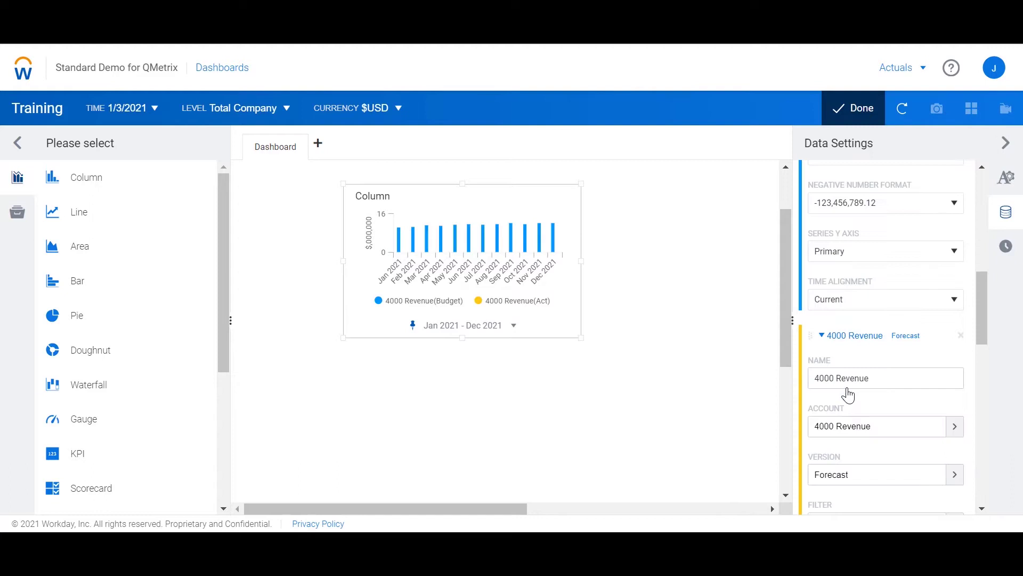
left_click_drag(393, 213, 336, 228)
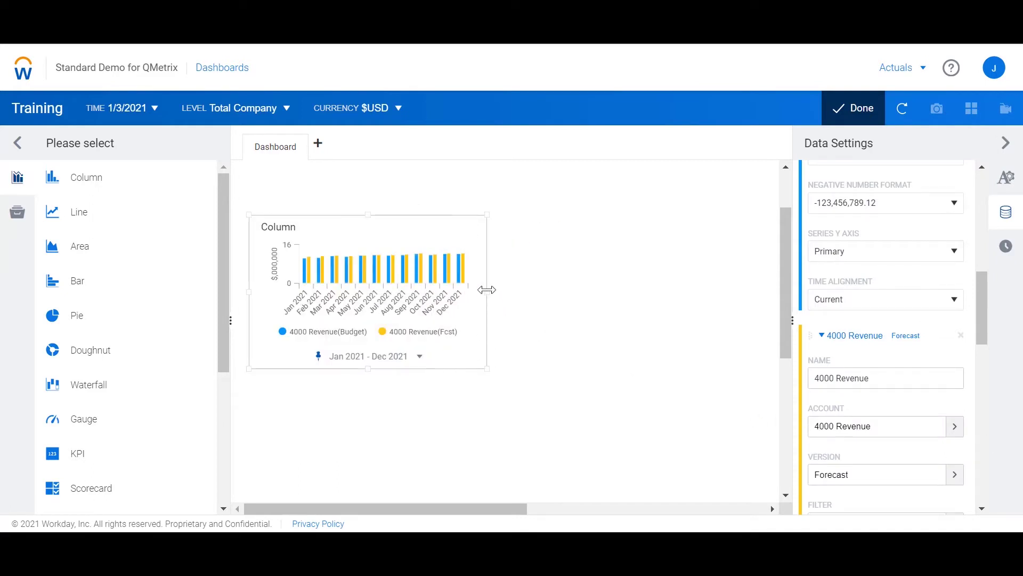
left_click_drag(497, 292, 750, 293)
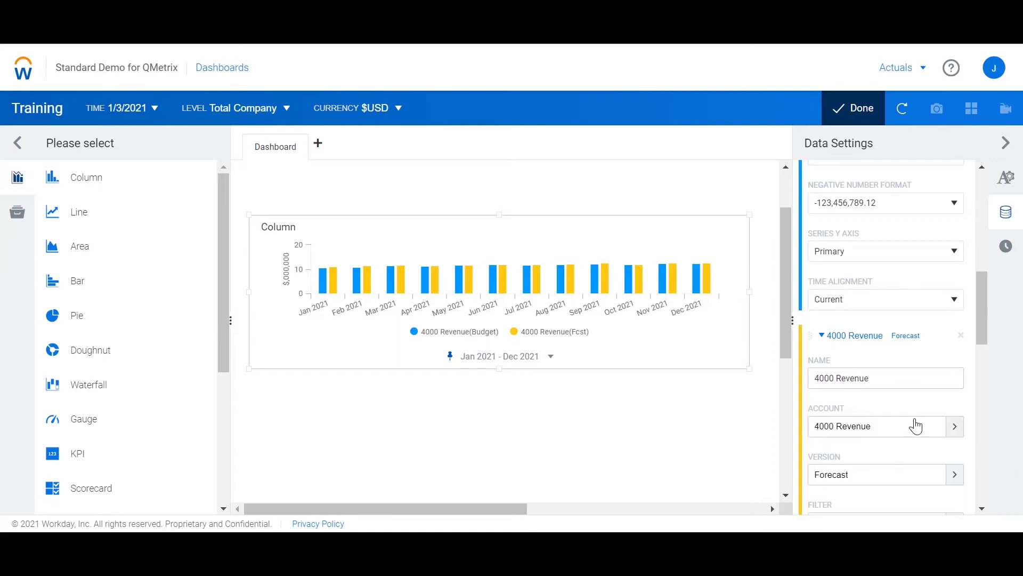
- Name the first revenue series 'Budget' and the second 'Forecast'
scroll(915, 426, "up", 6)
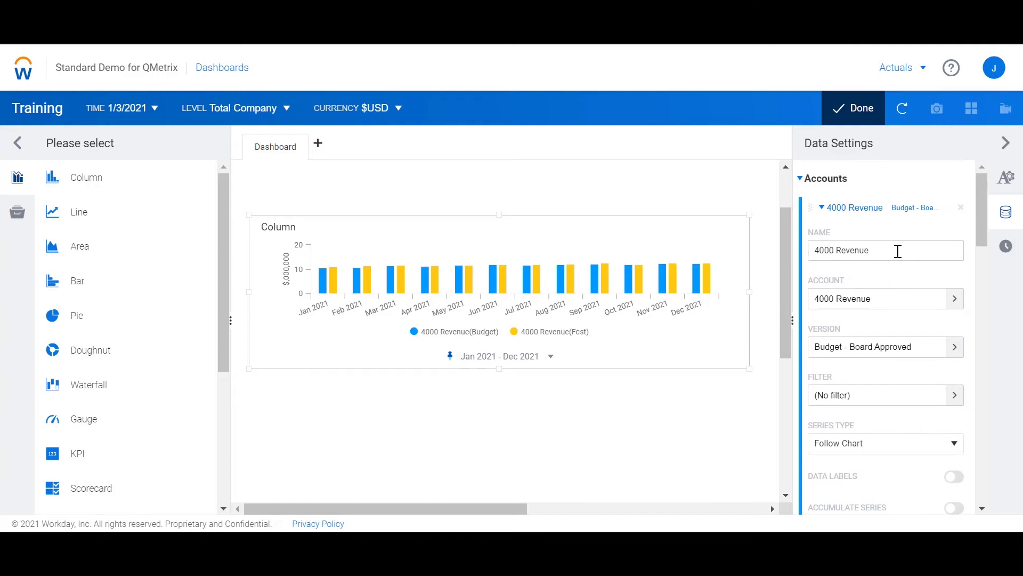
left_click_drag(867, 250, 812, 247)
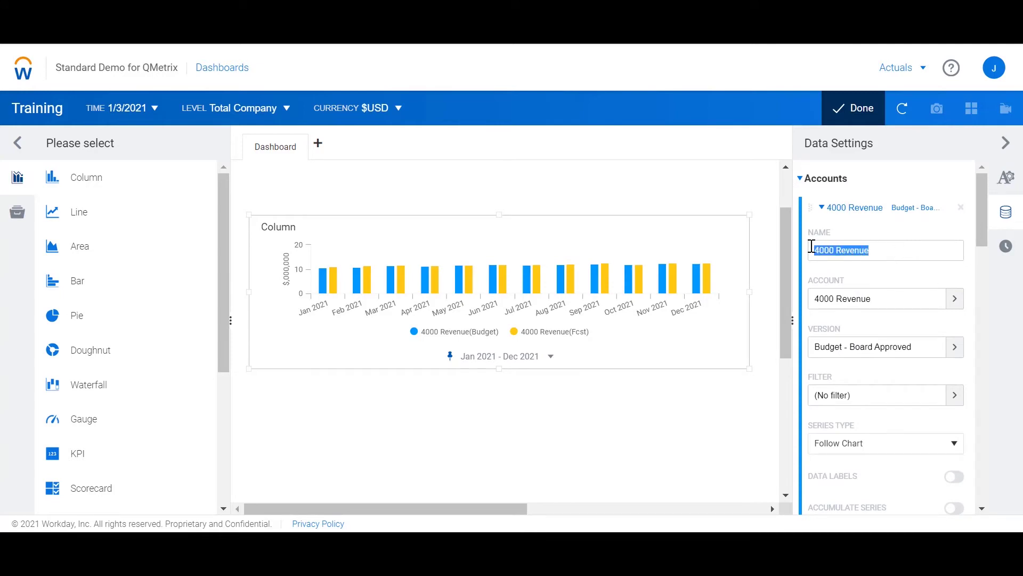
type("Budget")
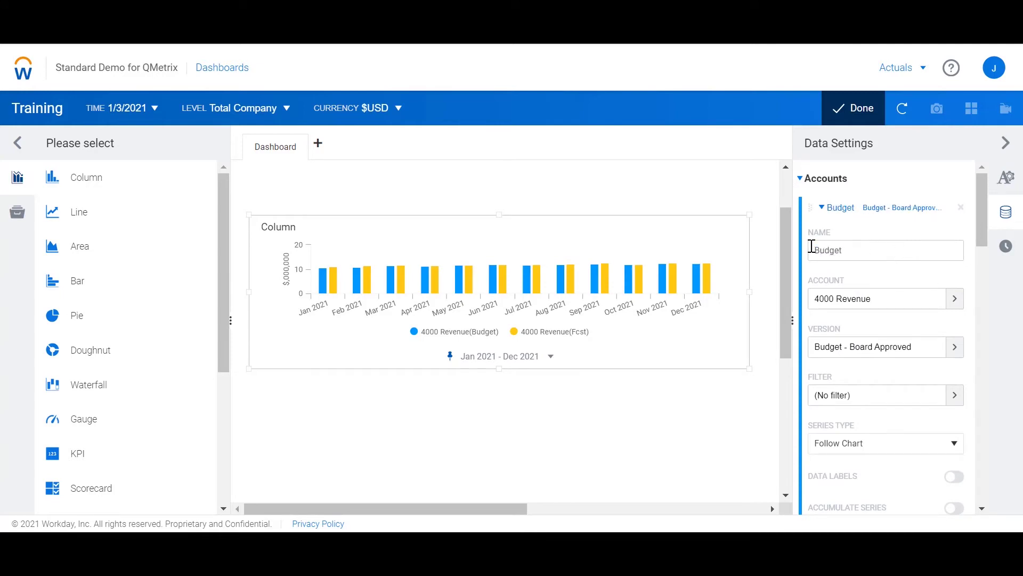
scroll(918, 285, "down", 8)
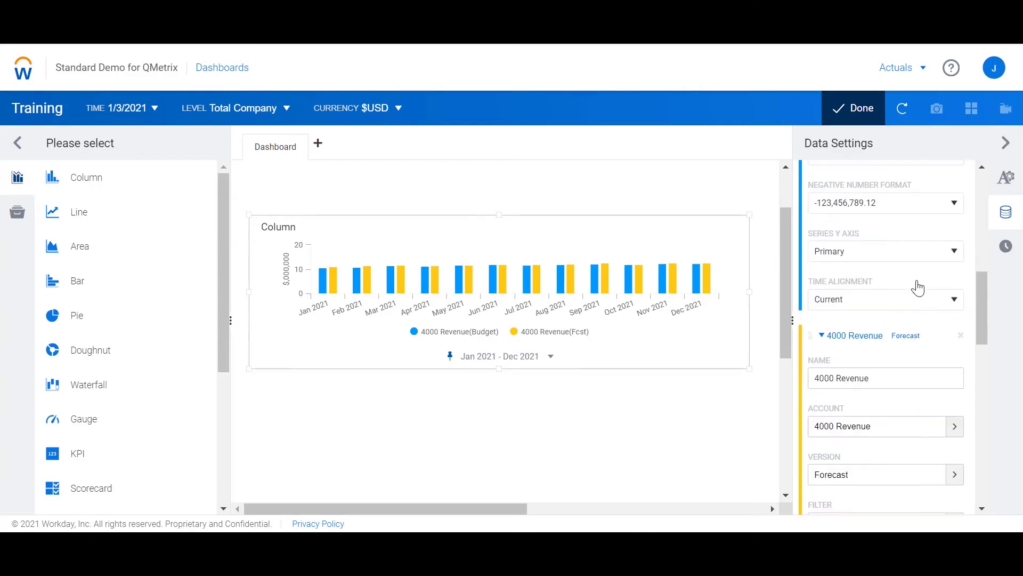
triple_click(881, 376)
type("Fo")
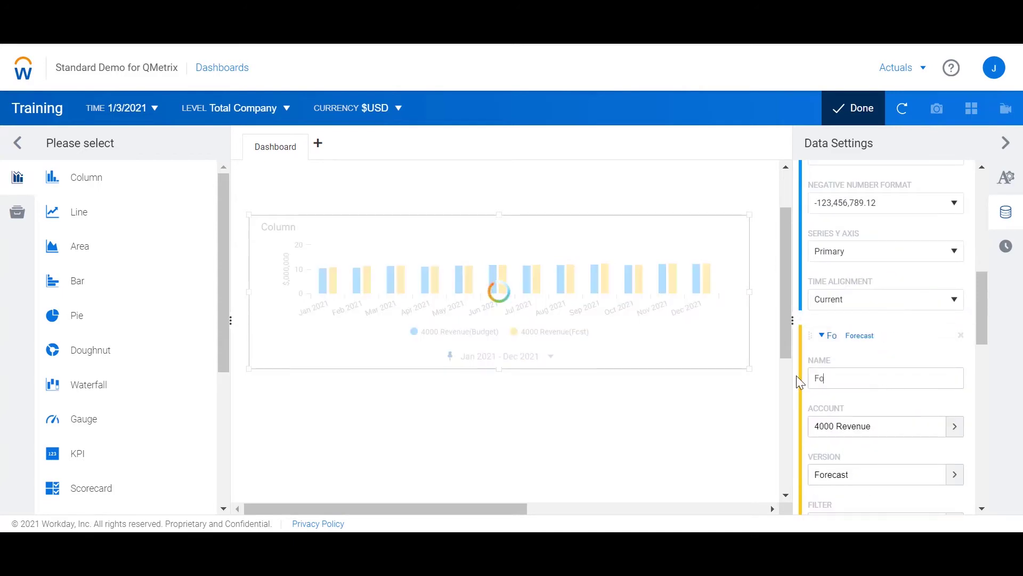
type("recast")
left_click(721, 429)
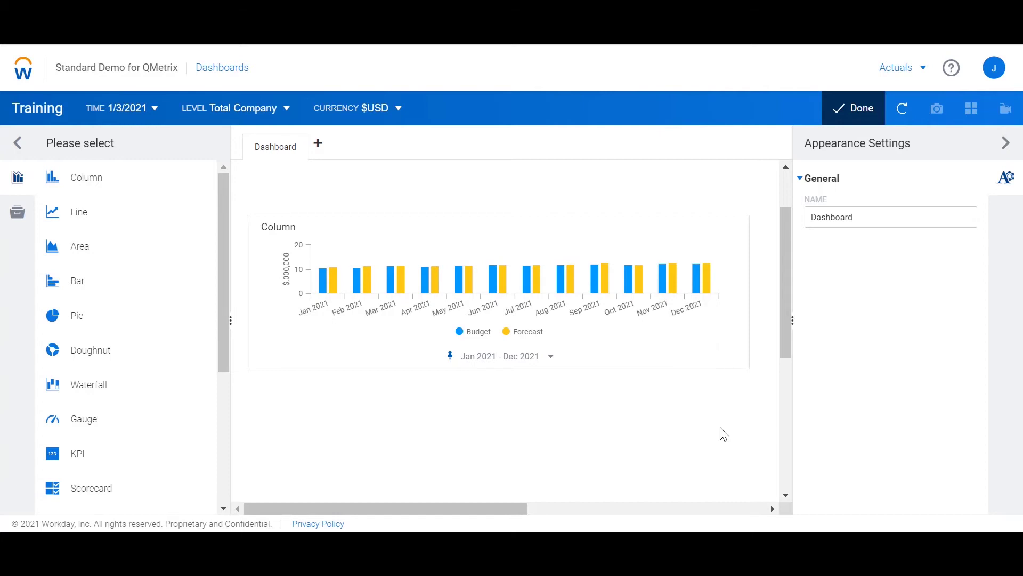
- Start a new conditional formatting rule in the chart's Appearance Settings, described 'Greater Than Budget'
left_click(724, 435)
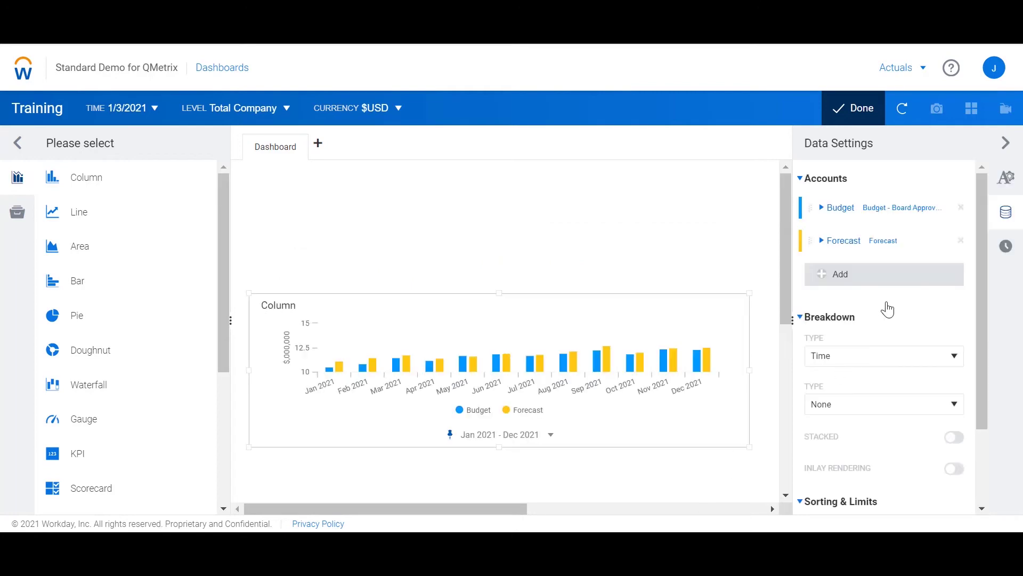
left_click(1011, 188)
scroll(903, 293, "down", 6)
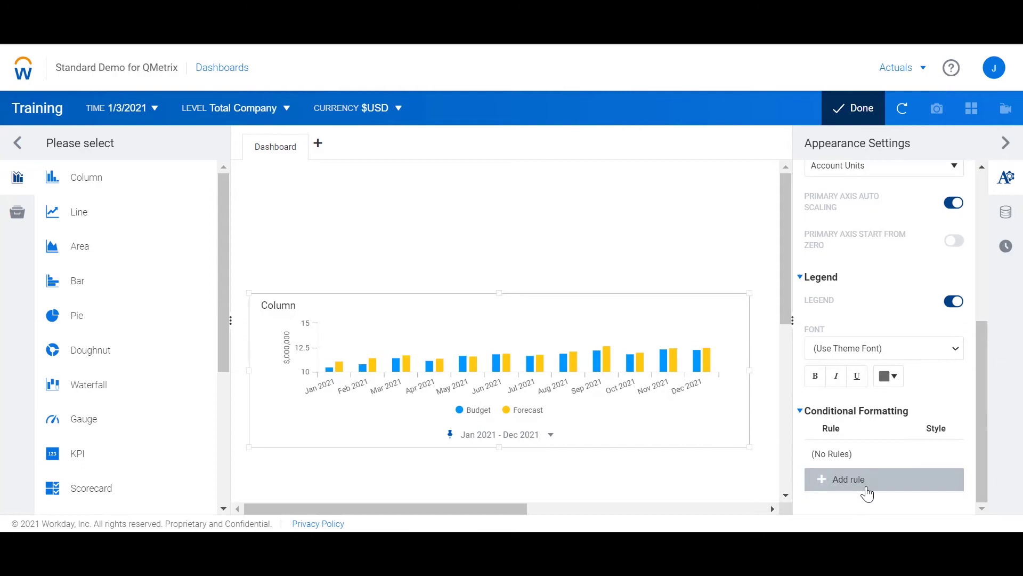
left_click(867, 491)
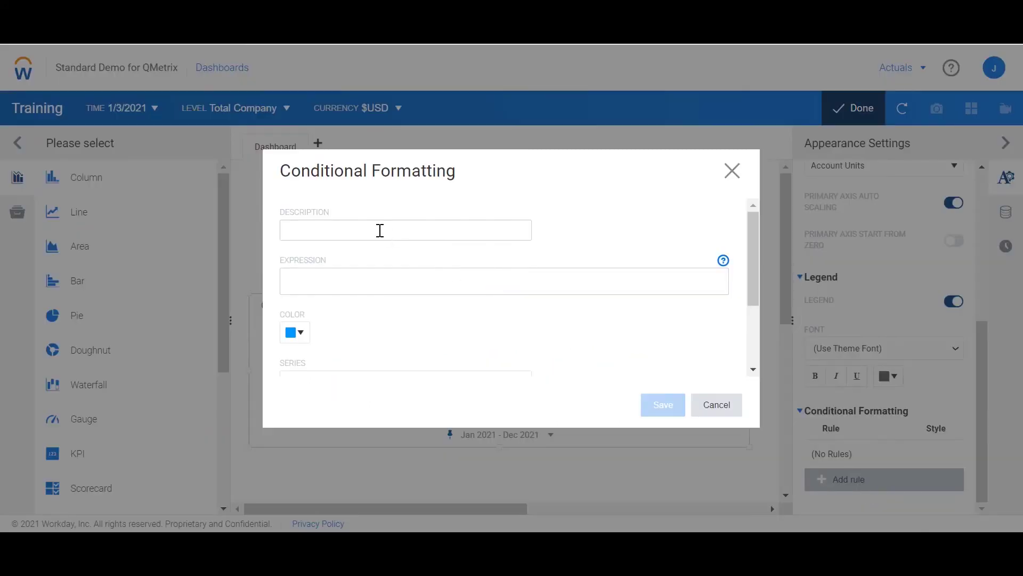
left_click(380, 230)
type("Great")
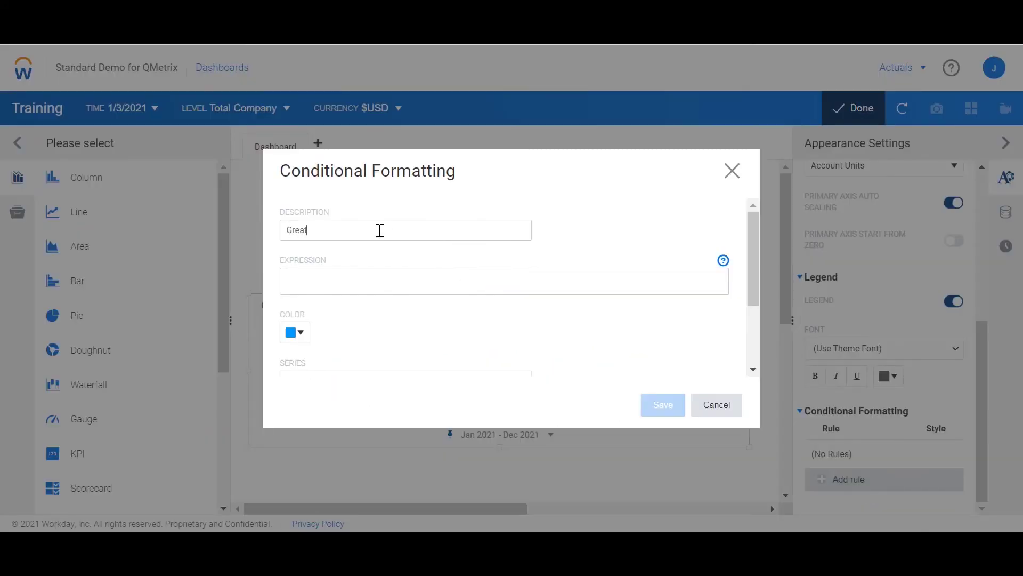
type("er Than Budget")
- Give the rule expression [Forecast] > [Budget], green colour and Forecast series, then save it
left_click(362, 279)
type("[Forecast] > [Budget]")
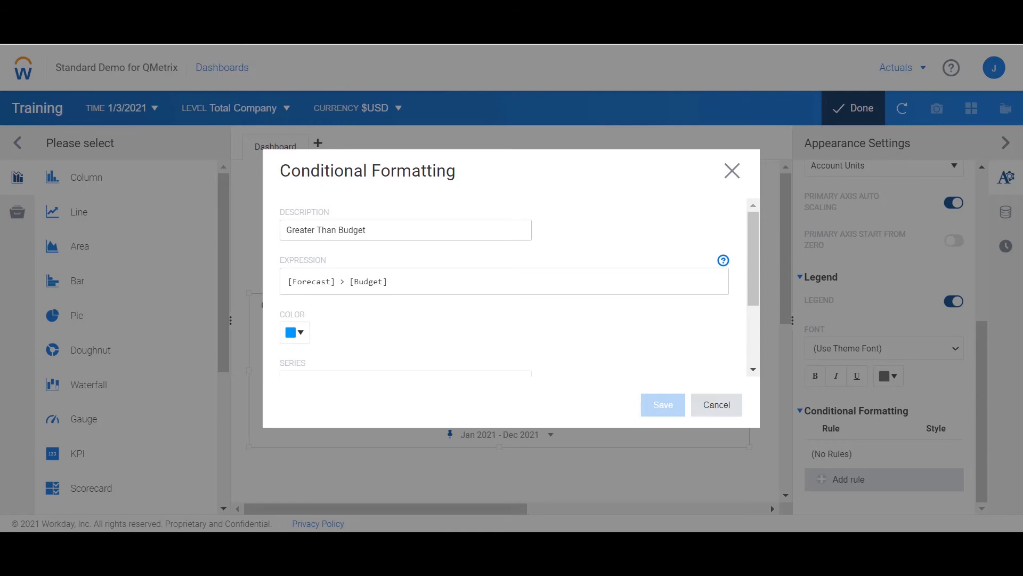
left_click(303, 339)
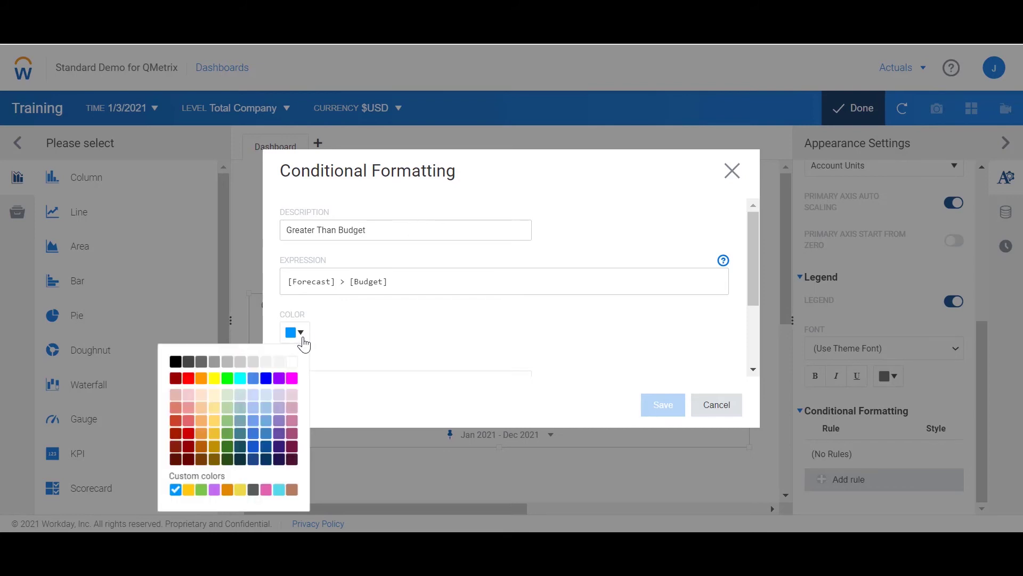
left_click(201, 491)
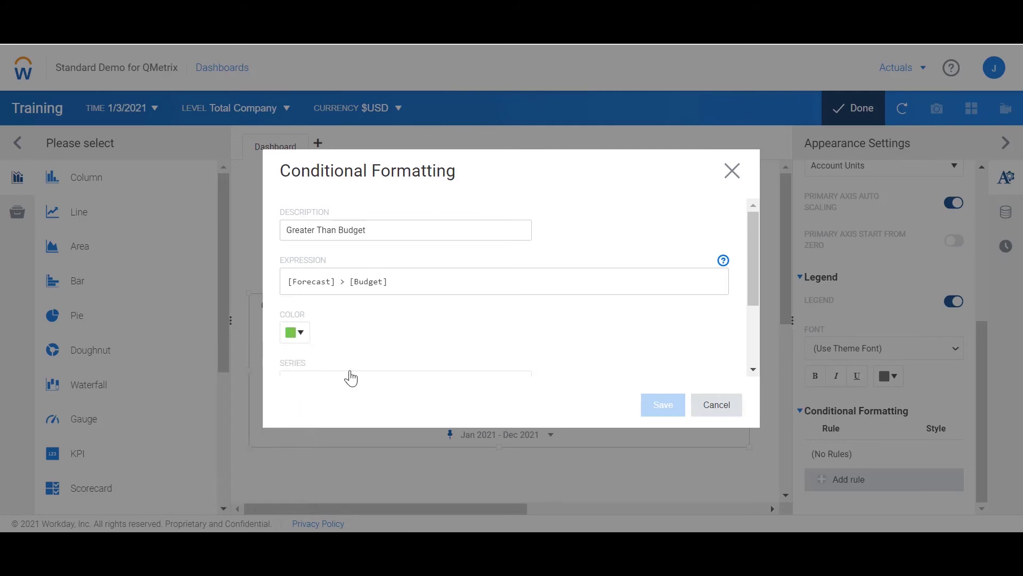
scroll(378, 337, "down", 2)
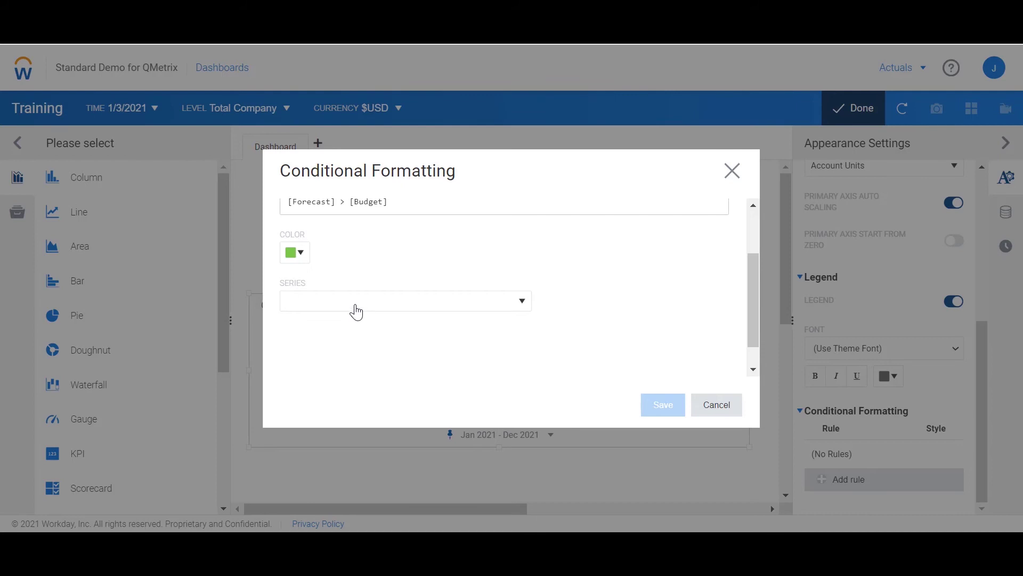
left_click(357, 312)
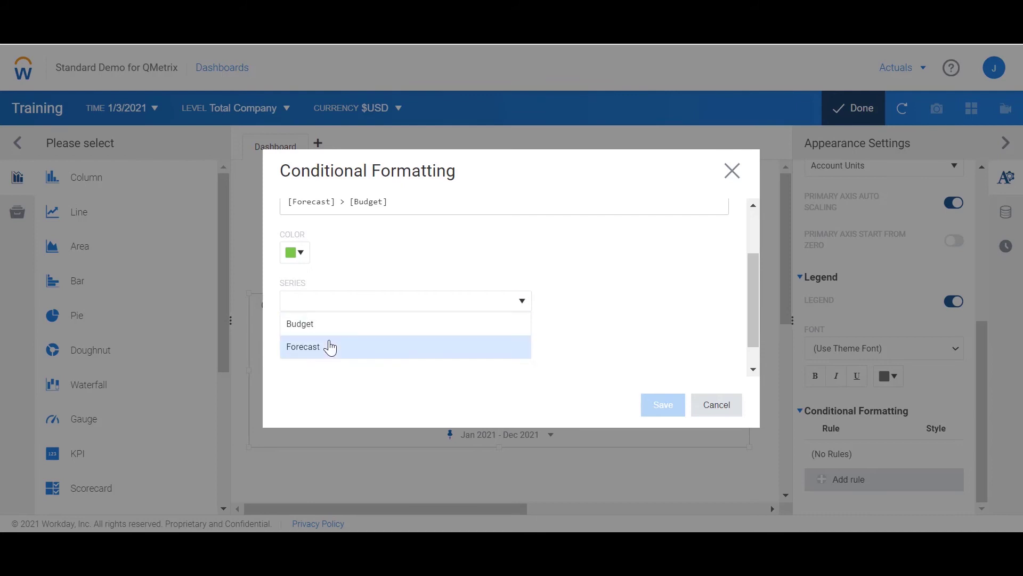
left_click(330, 347)
left_click(667, 407)
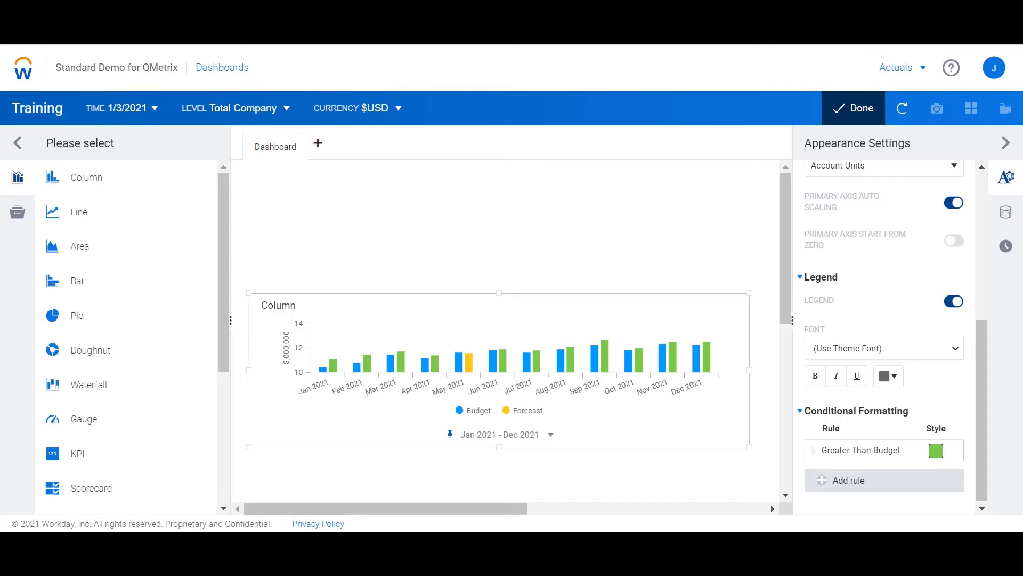
- Add a second rule described 'Less Than Budget' with expression [Forecast] < [Budget]
left_click(867, 482)
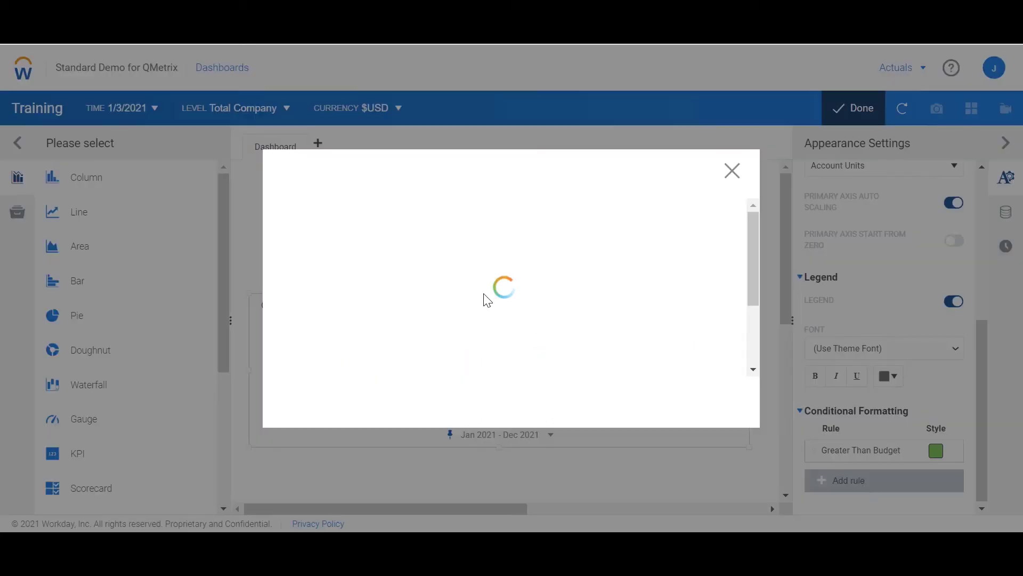
left_click(438, 232)
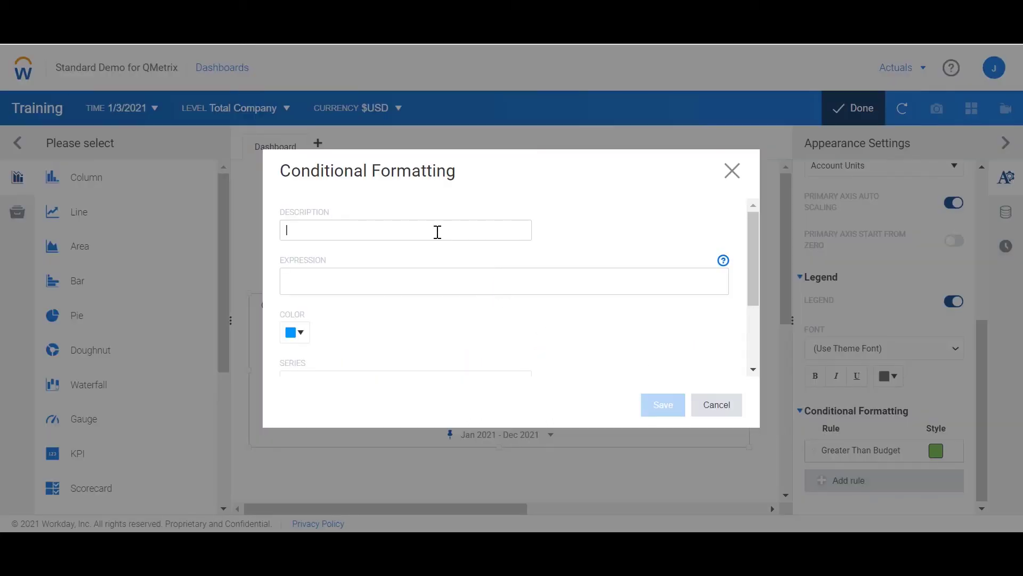
type("Less Than Budget")
left_click(343, 285)
type("[Forecast] < [Budget]")
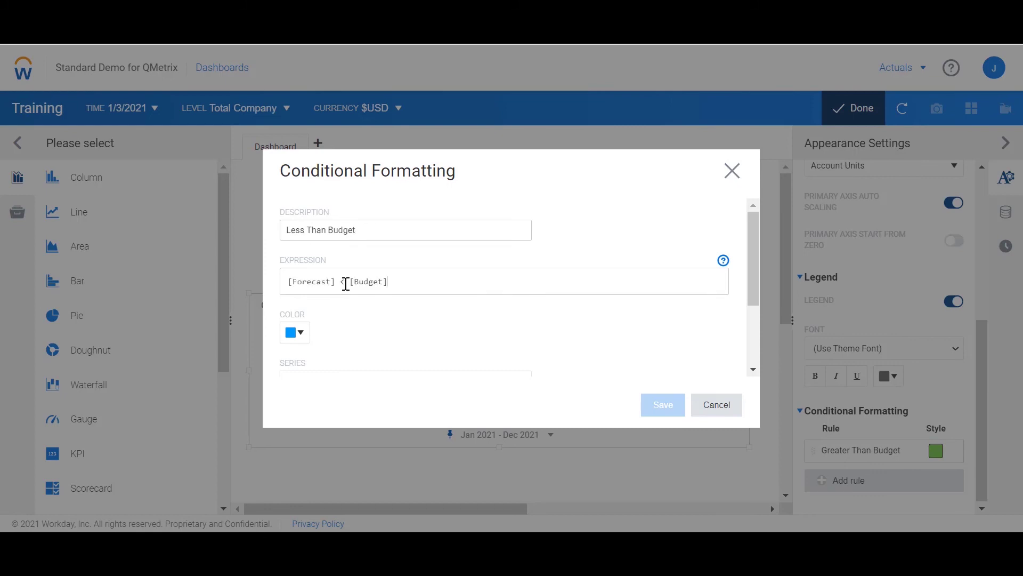
- Colour the Less Than Budget rule red, apply it to the Forecast series, and save it
left_click(298, 333)
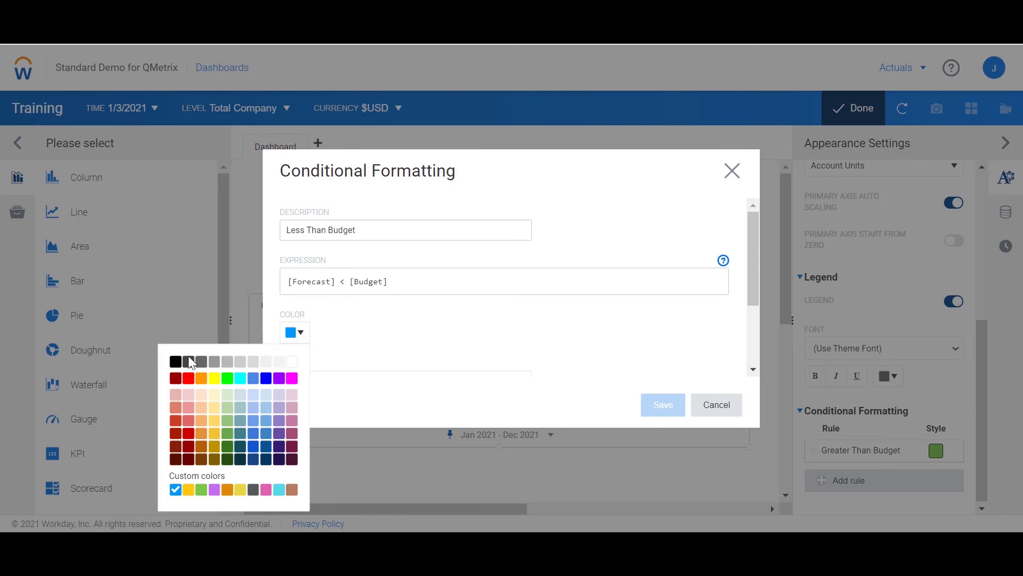
left_click(188, 378)
scroll(373, 309, "down", 2)
left_click(303, 306)
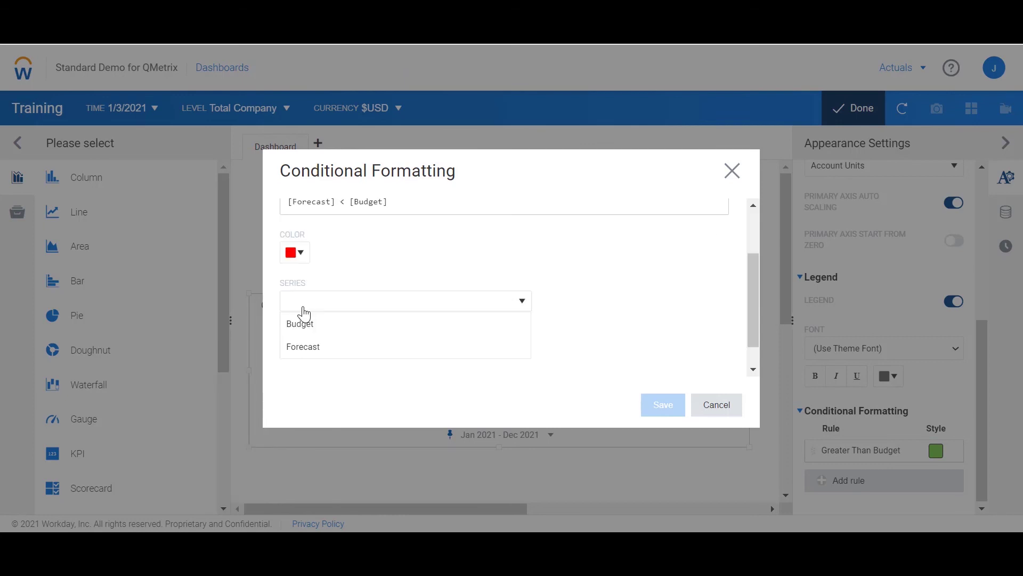
left_click(312, 348)
left_click(665, 412)
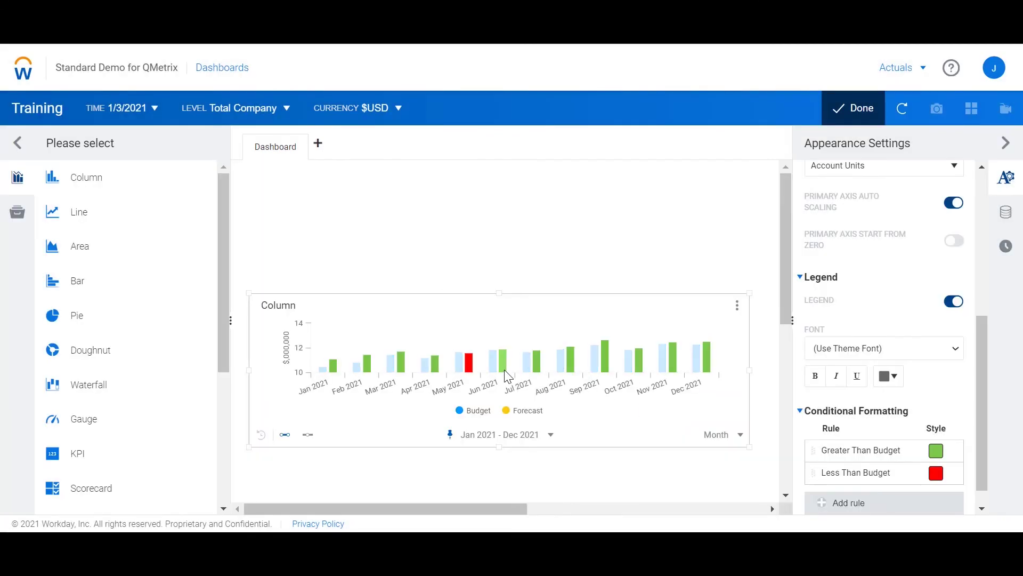
mouse_move(505, 371)
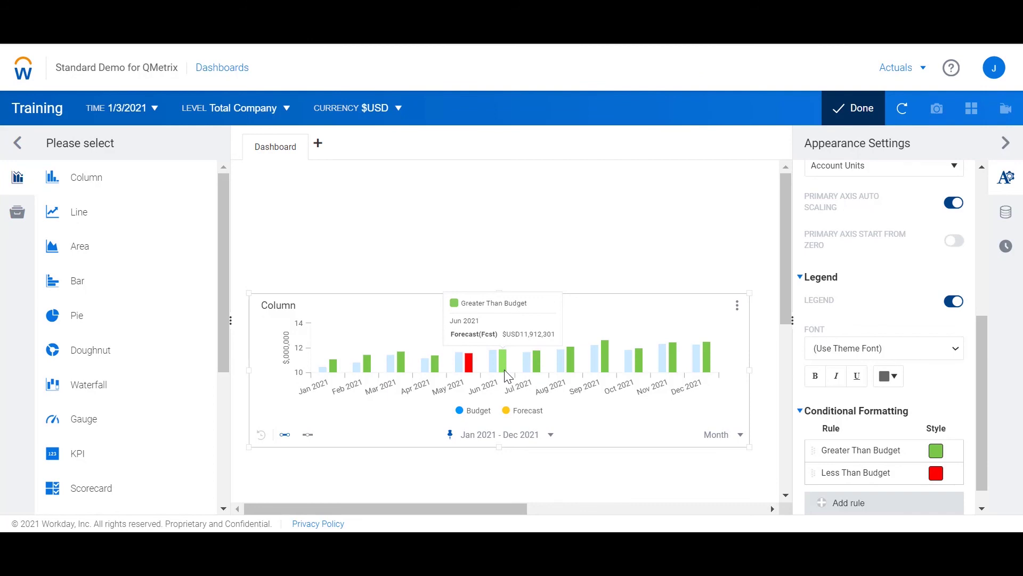
mouse_move(475, 374)
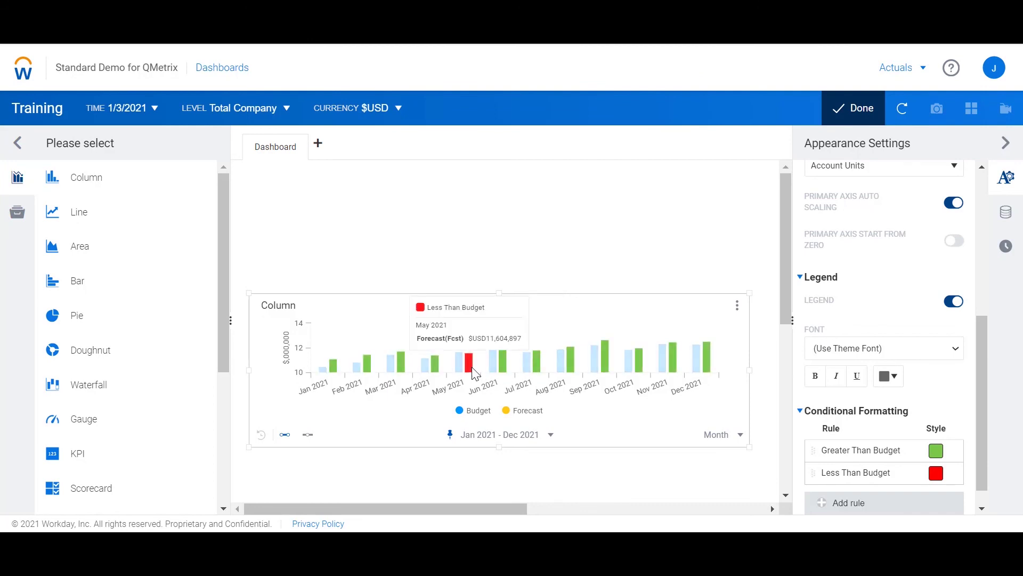